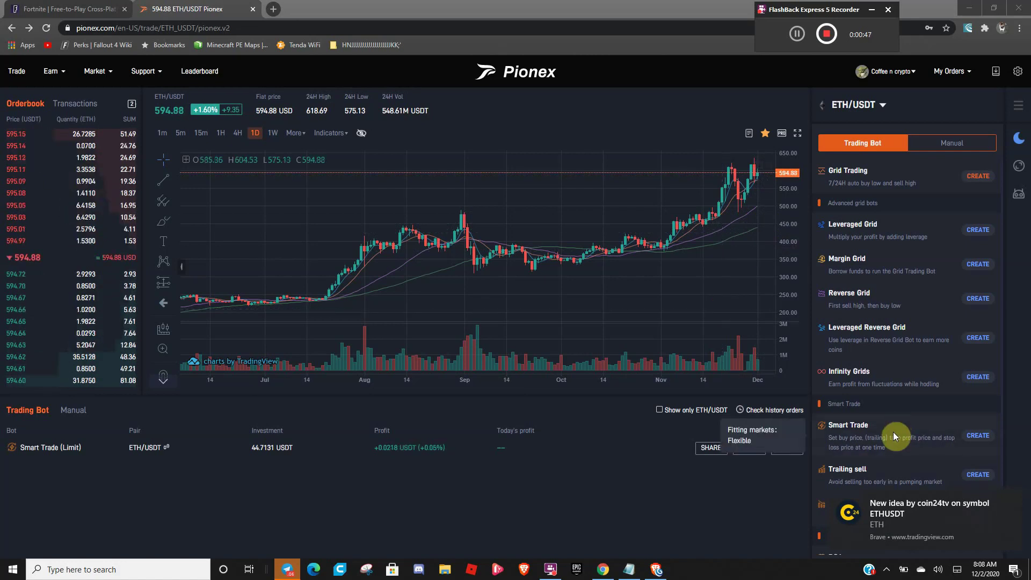
# - Start a new Smart Trade in Market (Speed) mode at 20% of balance with 10% trailing percent
pyautogui.click(973, 443)
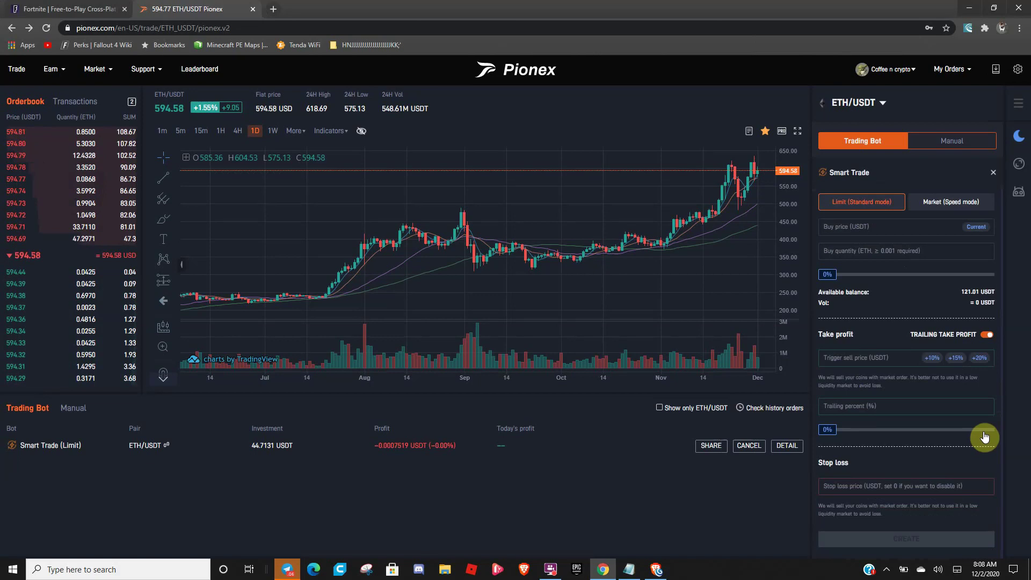
pyautogui.click(944, 201)
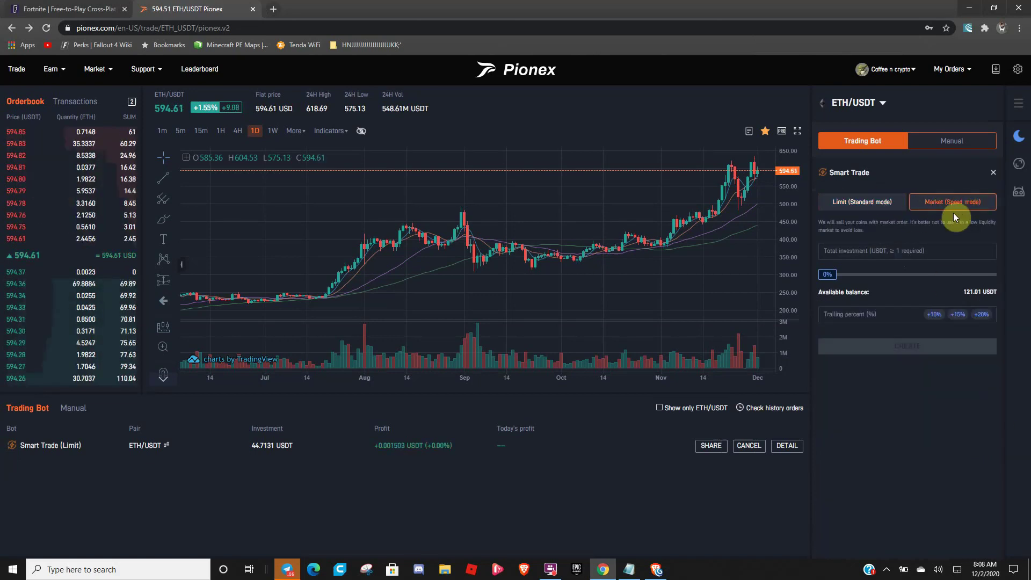
pyautogui.click(862, 275)
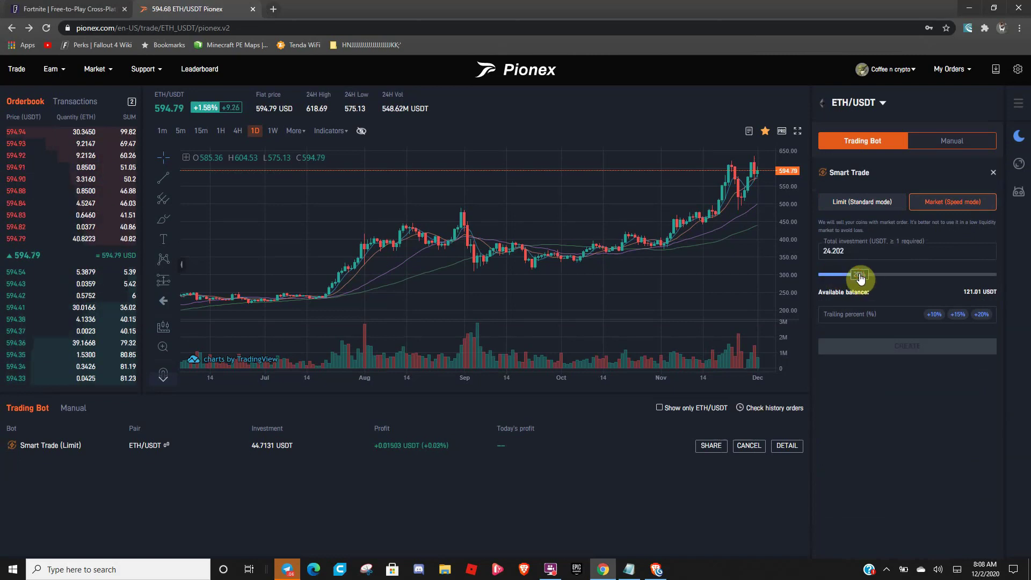
pyautogui.click(932, 314)
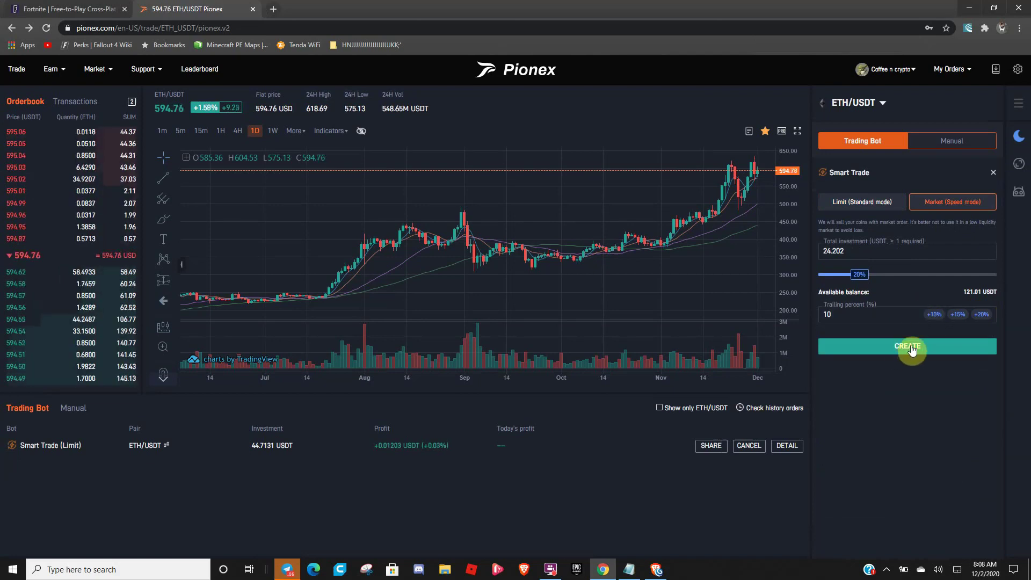
# - Switch to Limit mode, buy at the current price 594.89 with quantity 0.0244 ETH (12%)
pyautogui.click(881, 211)
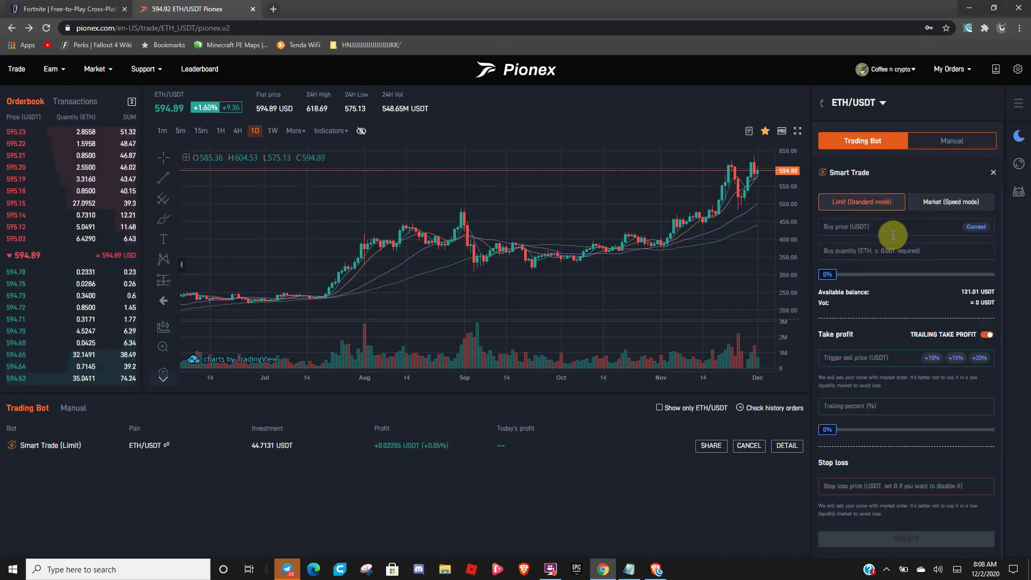
pyautogui.click(975, 230)
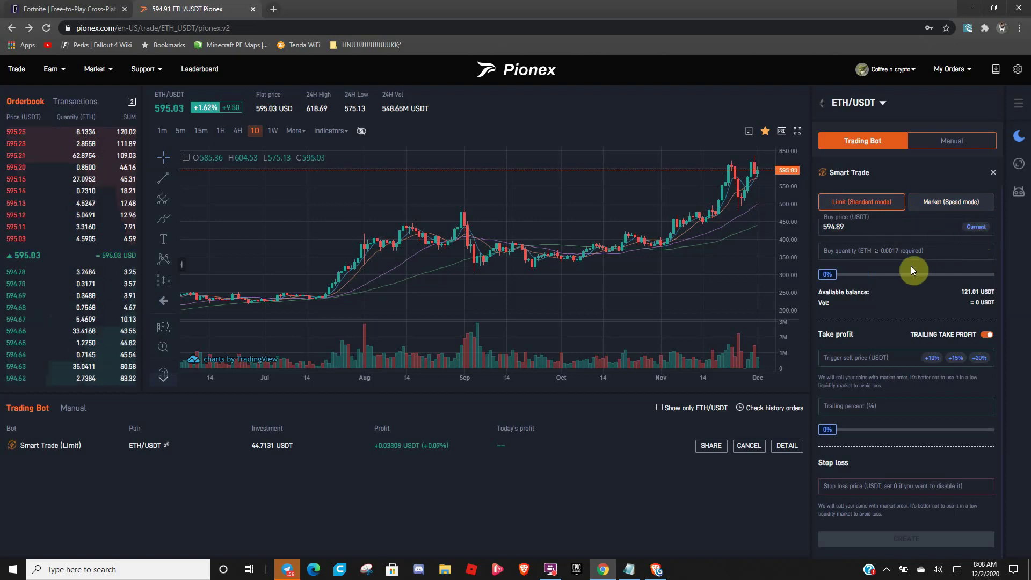
pyautogui.click(843, 274)
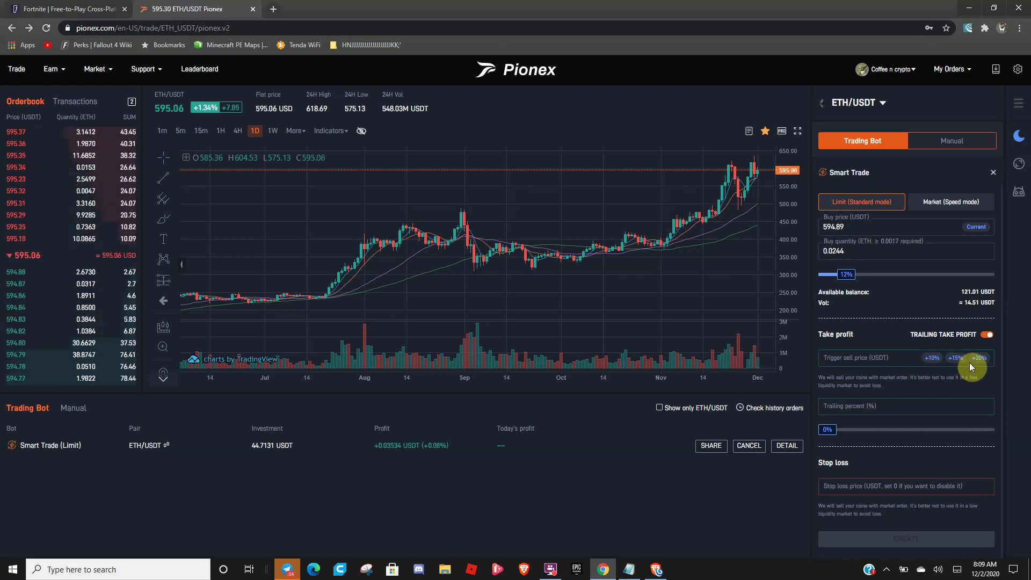
# - Set the take-profit trigger sell price to 660 with a 1% trailing percent
pyautogui.click(934, 360)
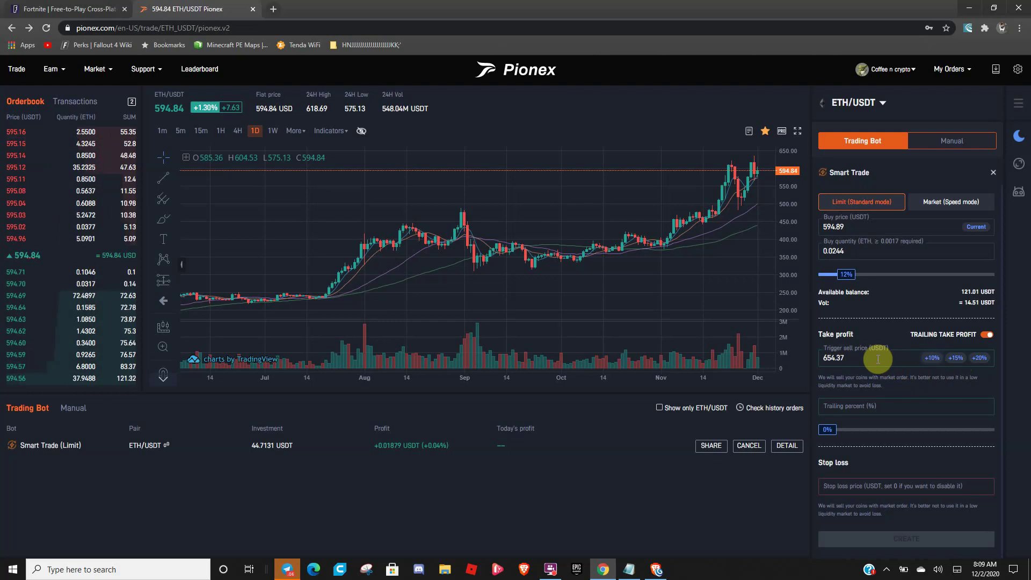
pyautogui.moveTo(879, 360); pyautogui.dragTo(812, 367)
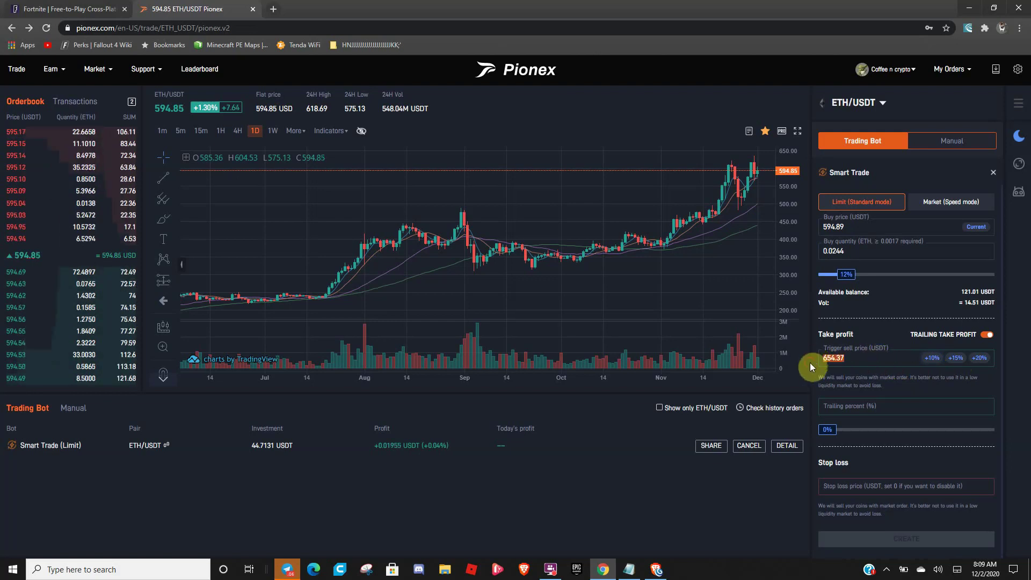
pyautogui.write('660')
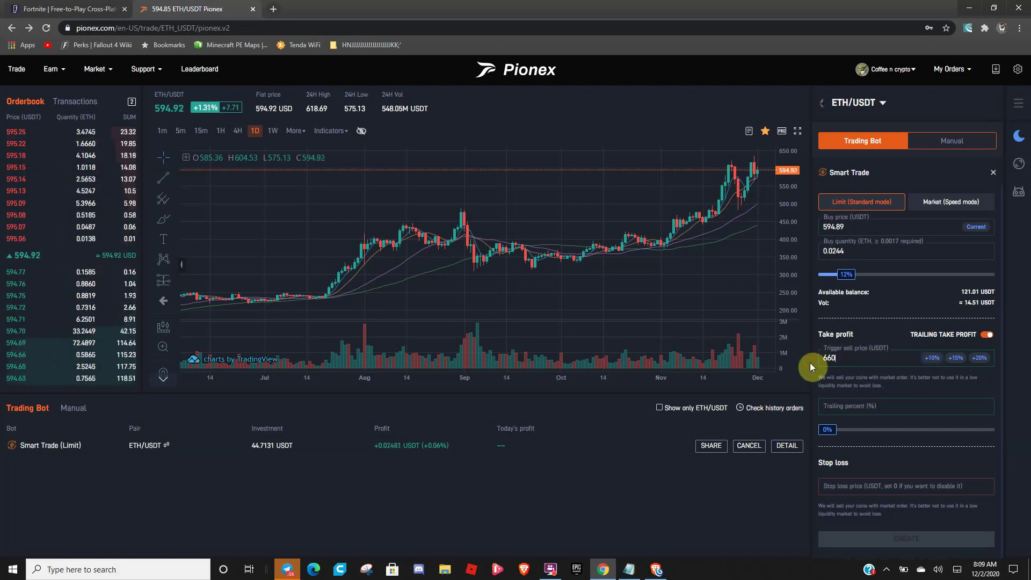
pyautogui.click(864, 406)
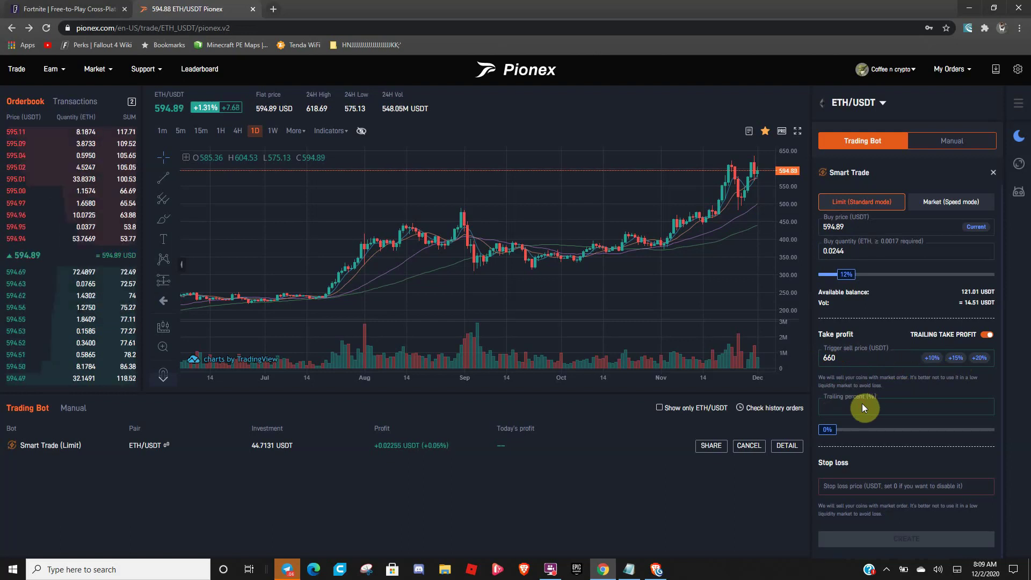
pyautogui.write('1')
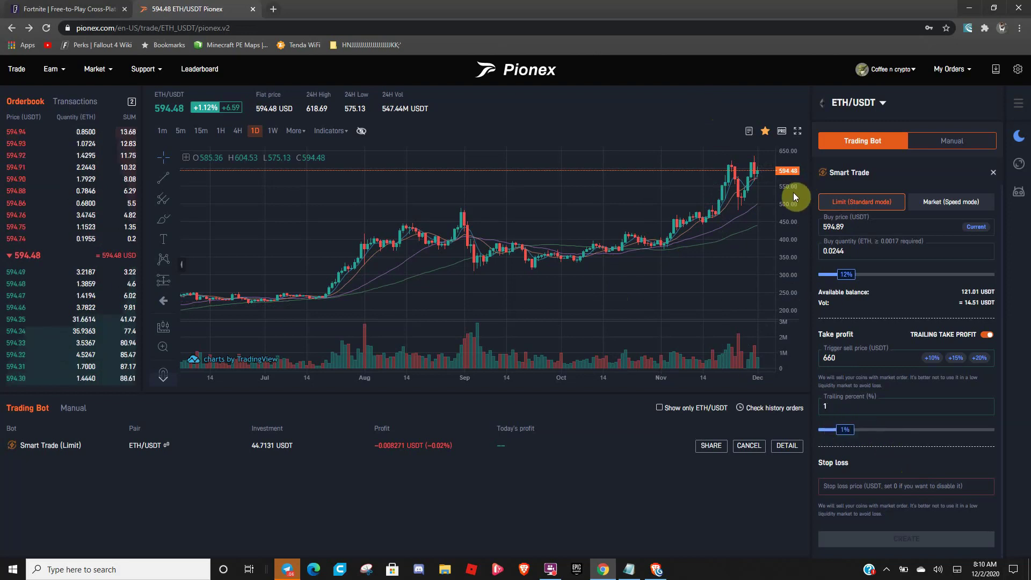
# - Set the stop loss price to 570
pyautogui.click(909, 486)
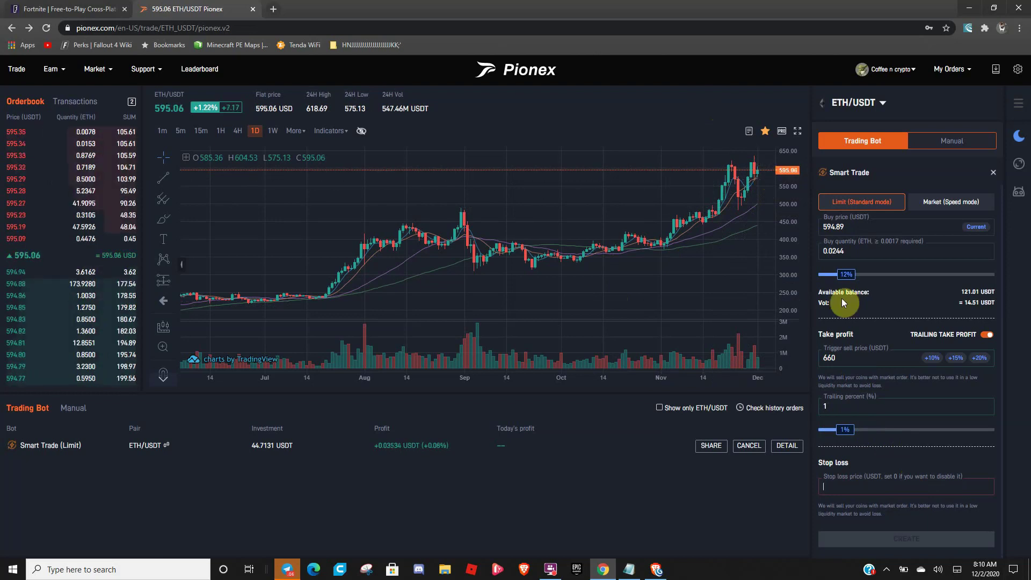
pyautogui.write('570')
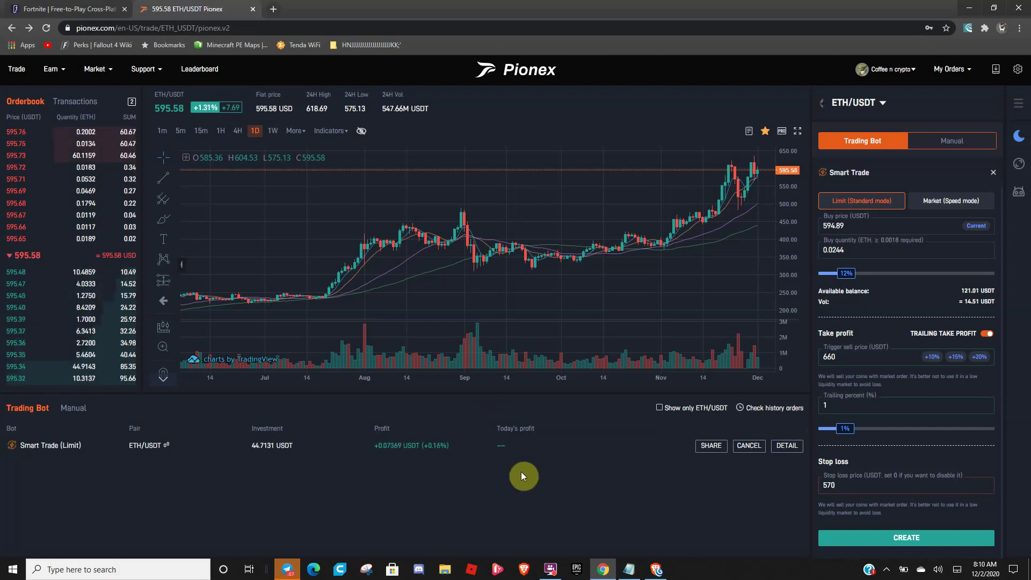
# - Create the ETH/USDT limit Smart Trade so it joins the running bot list
pyautogui.click(897, 540)
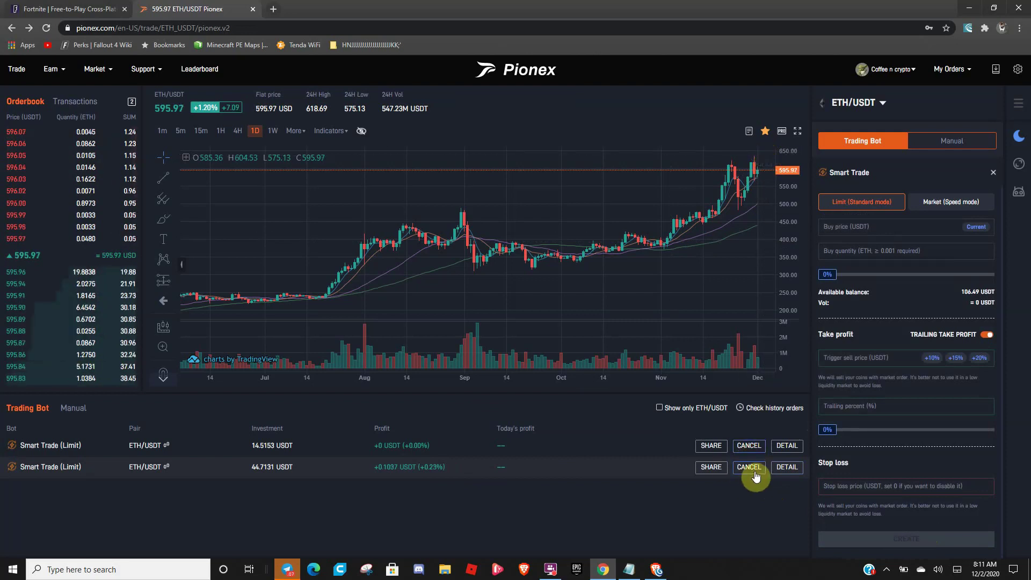
# - View the details of the new 14.5153 USDT Smart Trade bot
pyautogui.click(789, 446)
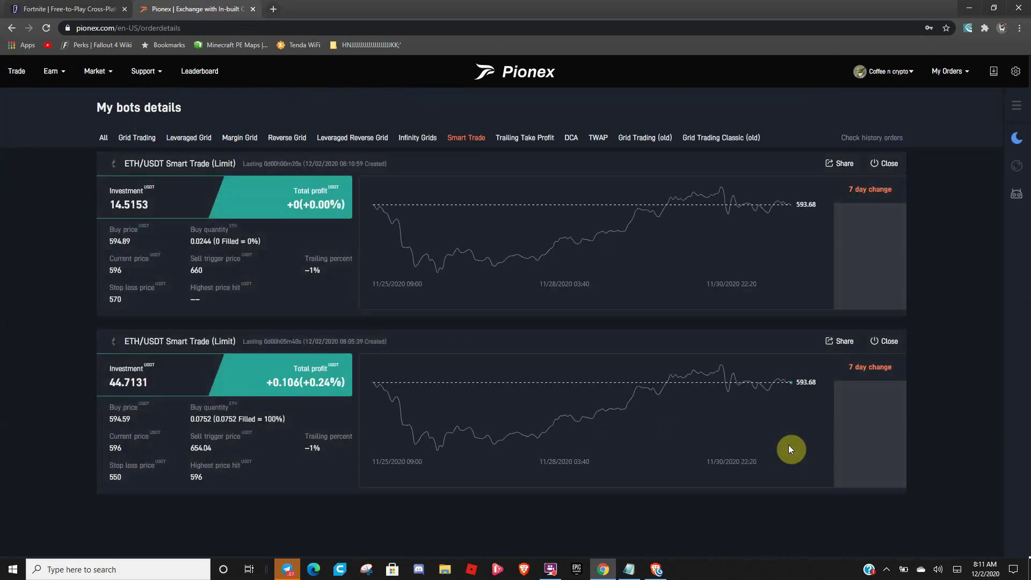